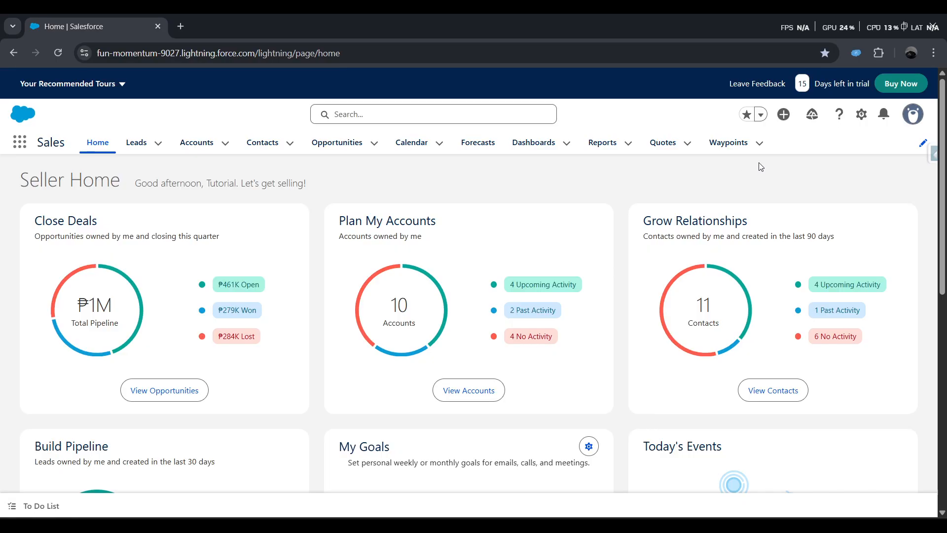
Open the Account object's Default Layout search layout for editing through Setup's Object Manager.
left_click(861, 115)
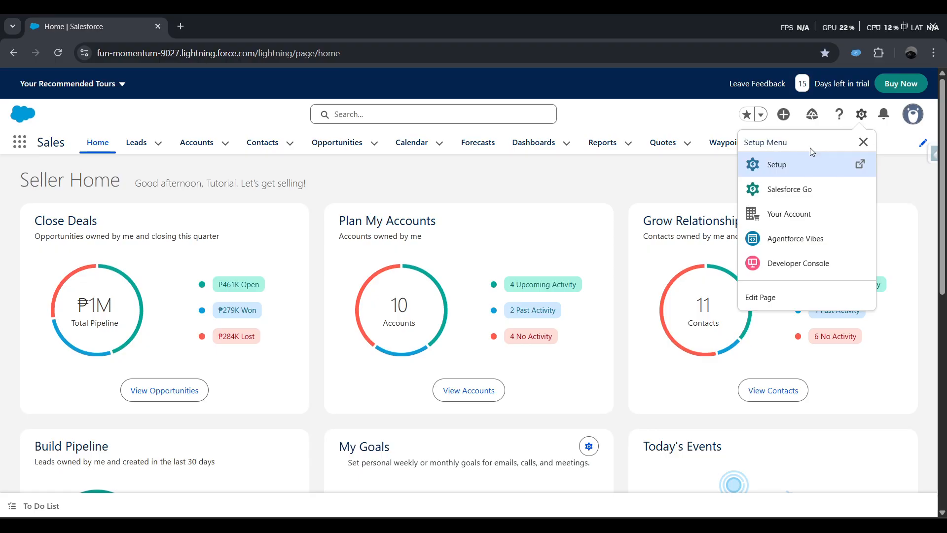
left_click(789, 165)
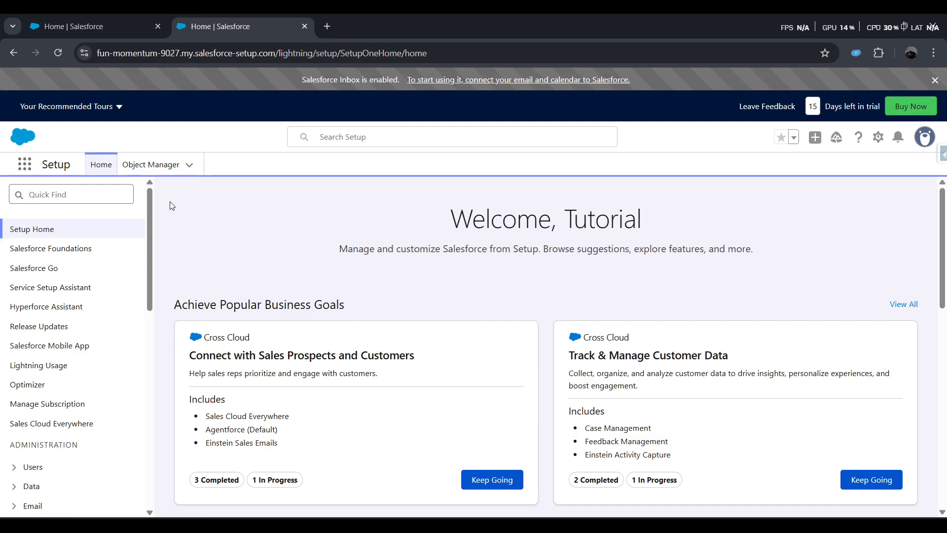
left_click(143, 170)
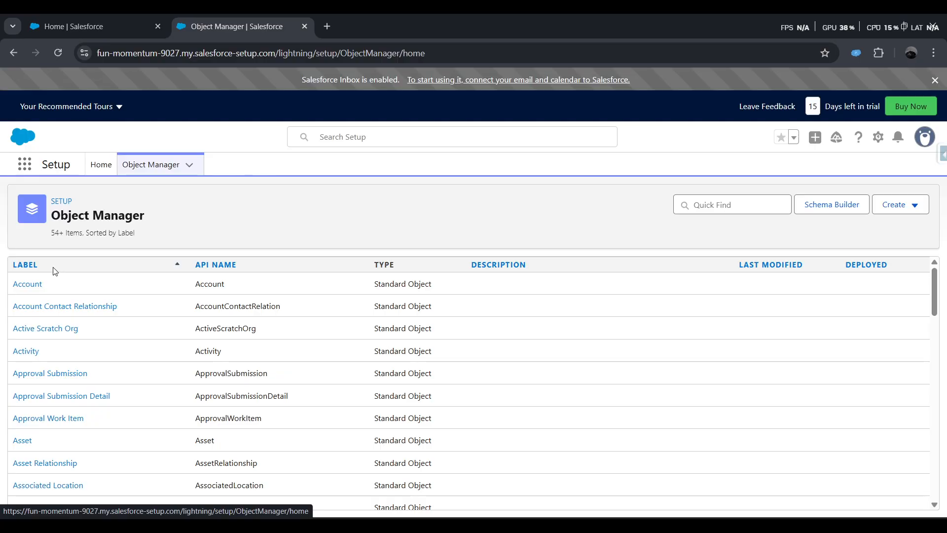
left_click(36, 284)
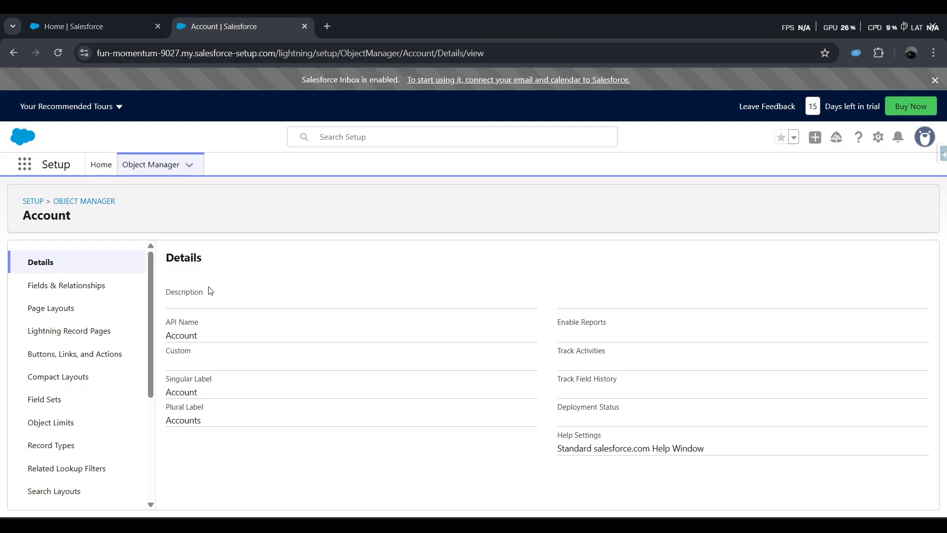
scroll(138, 317, "down", 5)
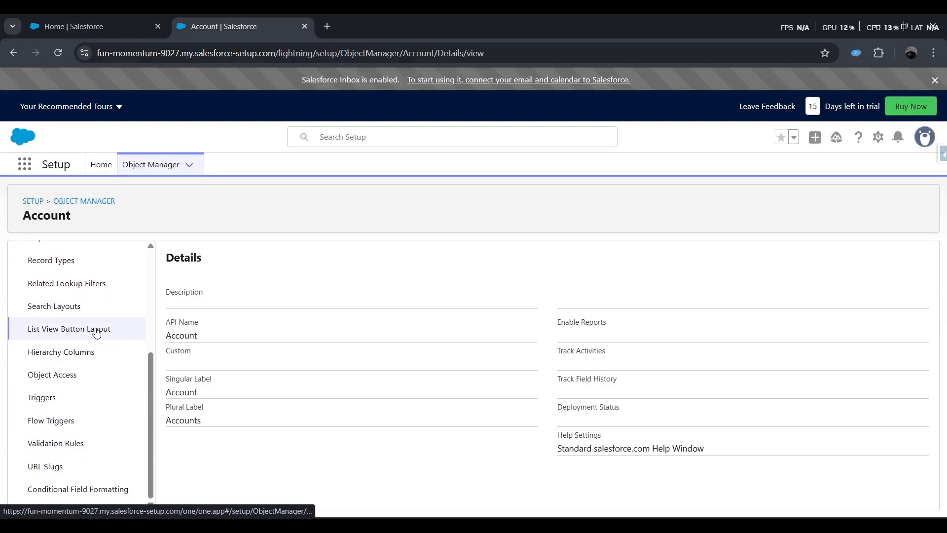
left_click(84, 316)
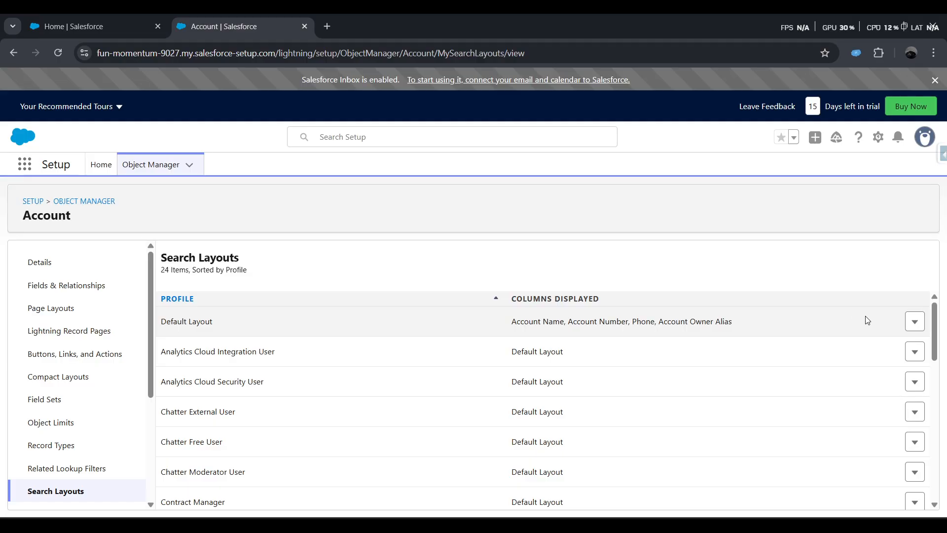
left_click(914, 322)
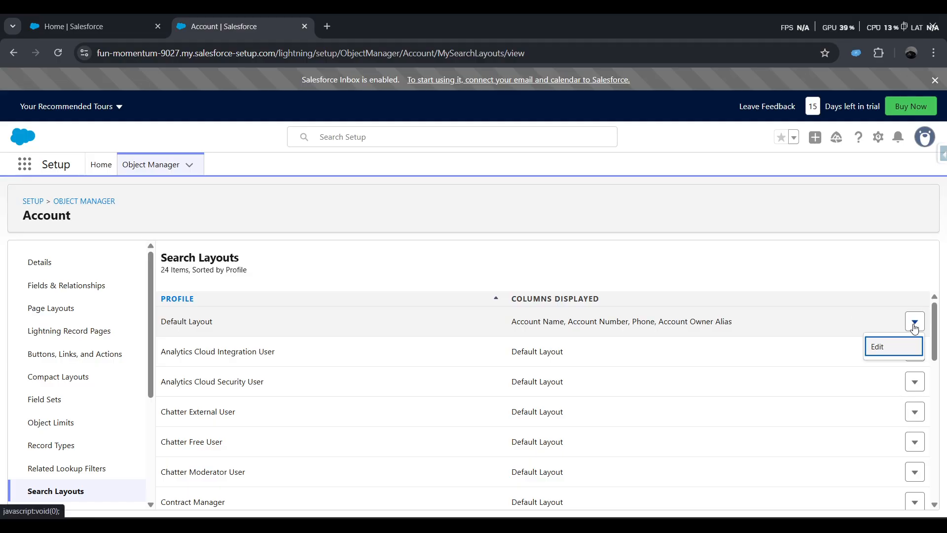
left_click(897, 347)
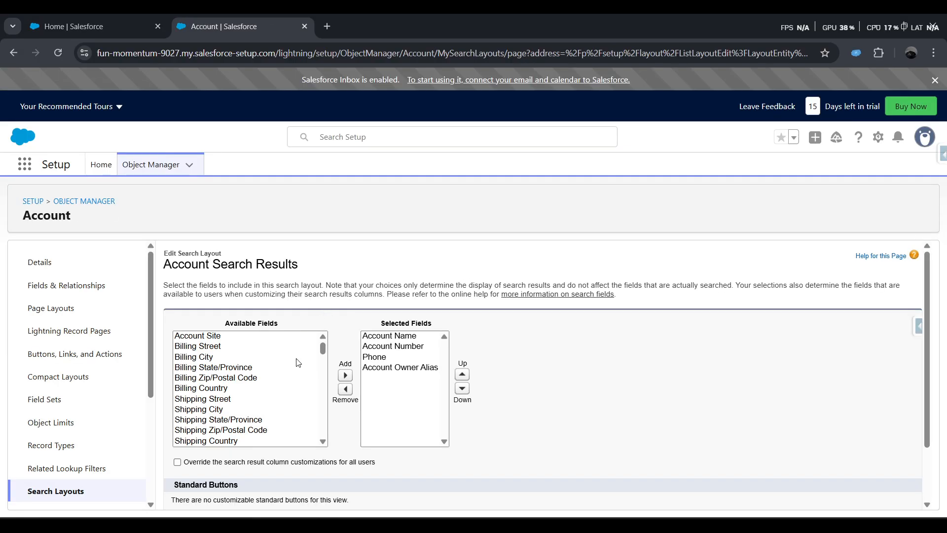
Add the Full Name field to the selected fields of the Account search results layout and save it.
scroll(298, 360, "down", 3)
scroll(298, 362, "down", 4)
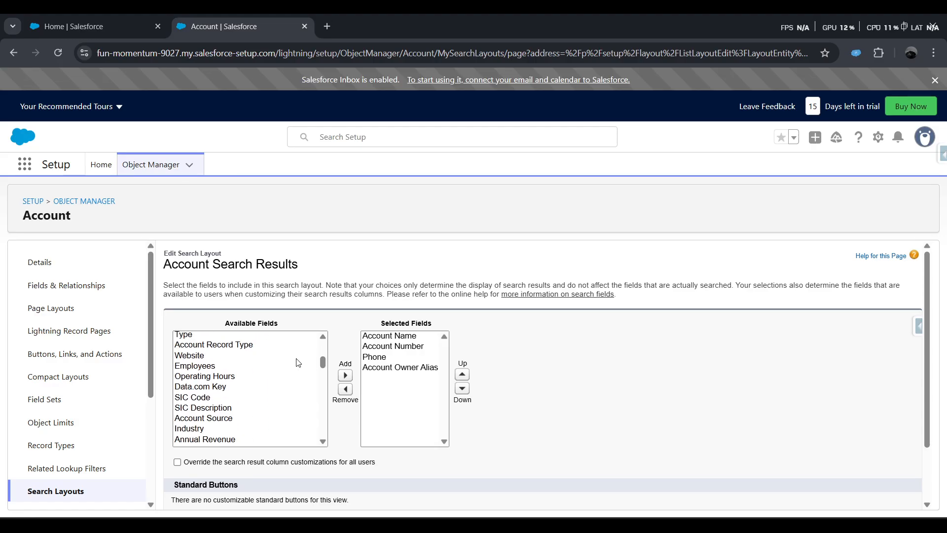
scroll(298, 362, "down", 10)
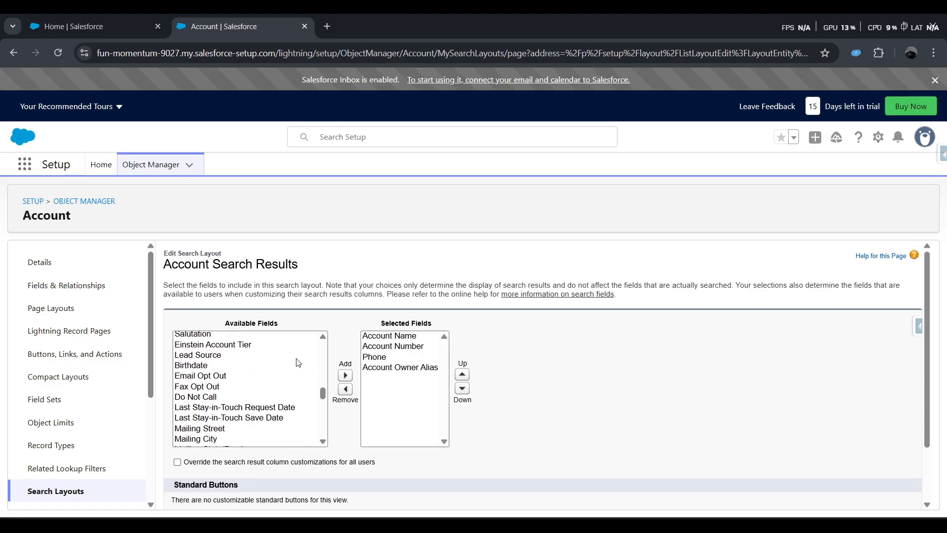
scroll(298, 362, "down", 10)
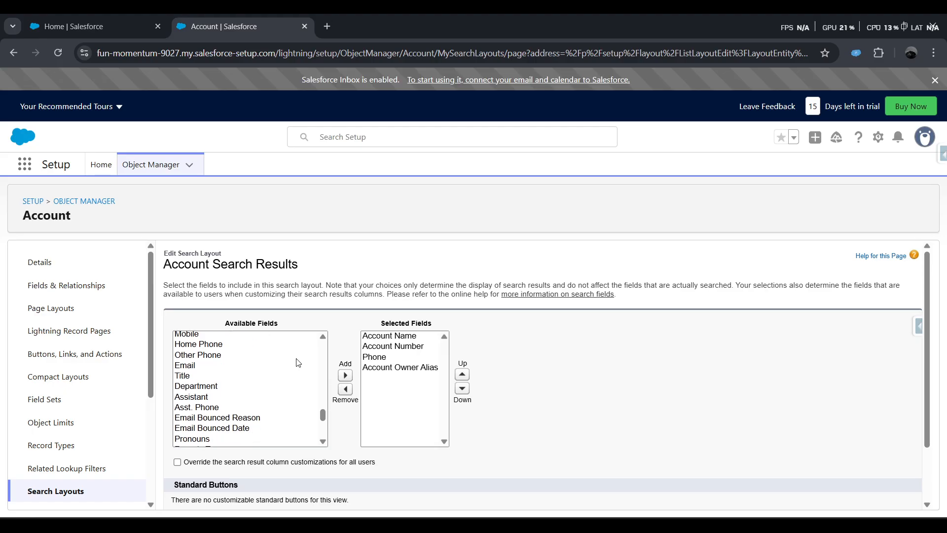
left_click(263, 394)
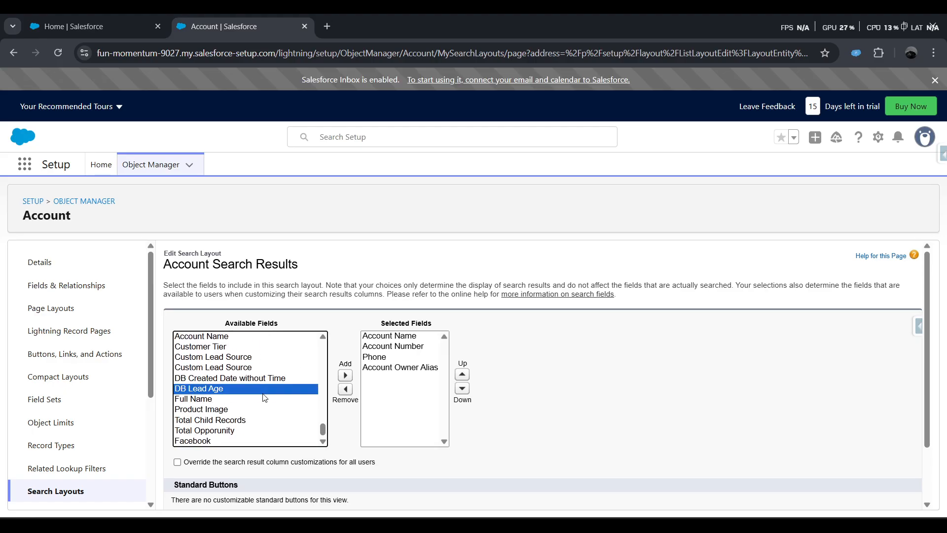
key("Down")
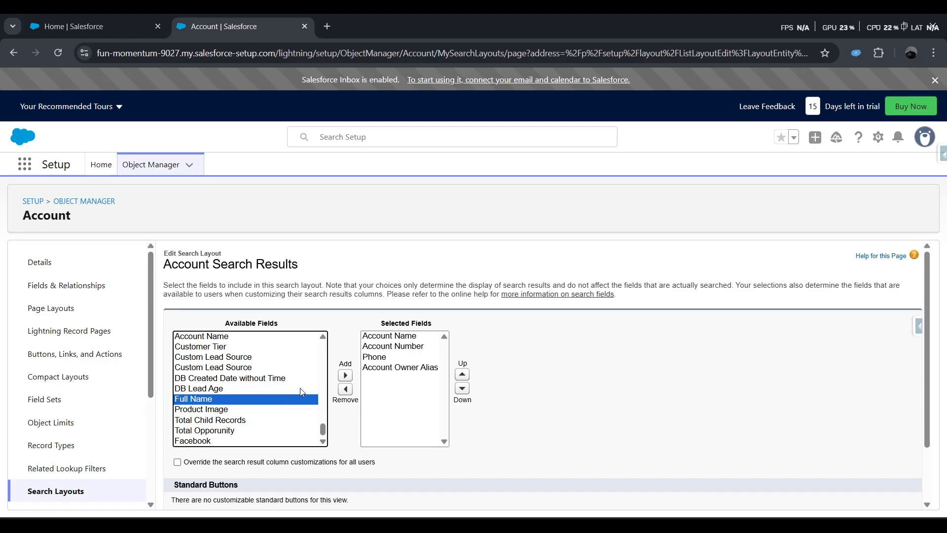
left_click(345, 375)
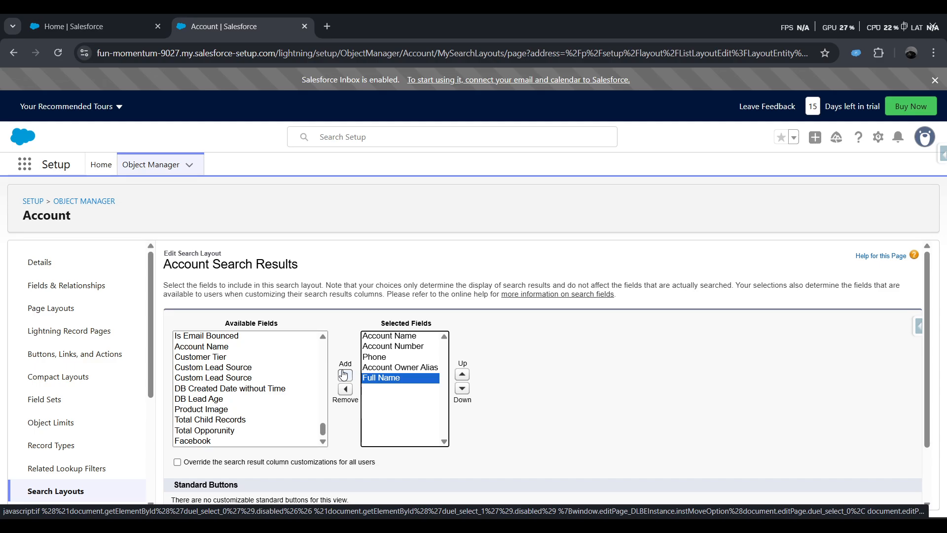
left_click(344, 428)
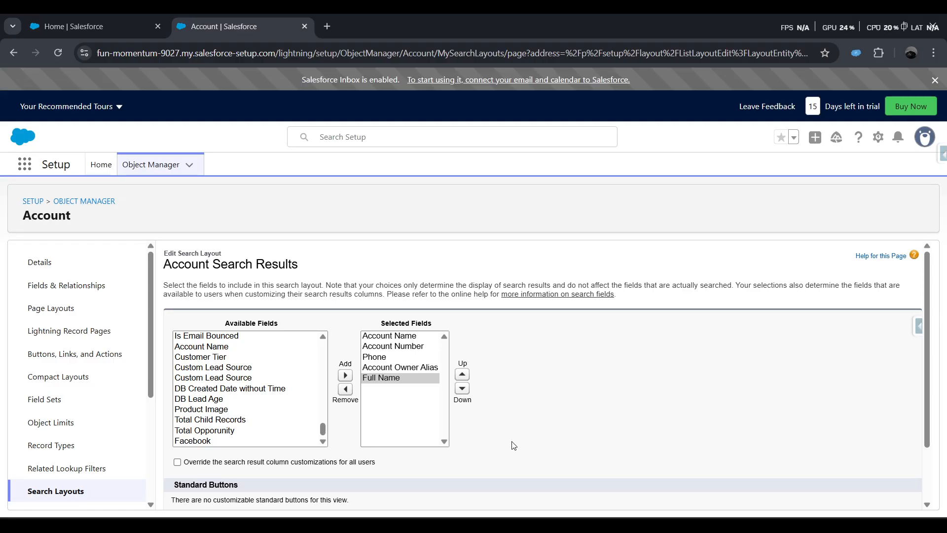
scroll(514, 445, "down", 2)
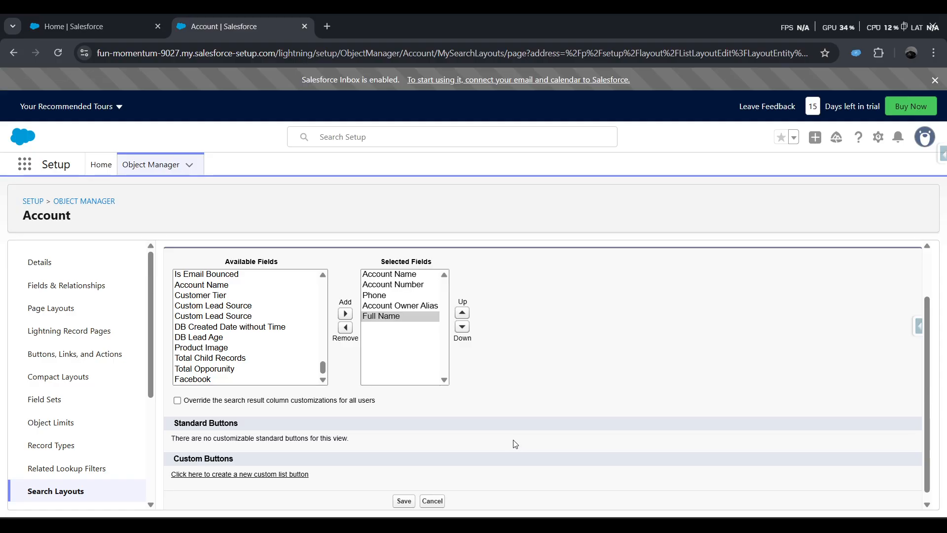
left_click(403, 500)
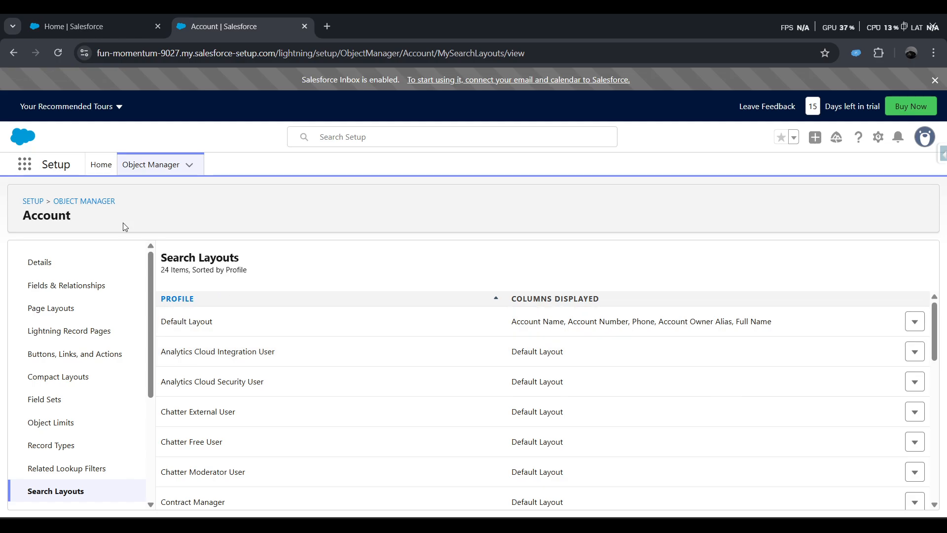
Find "search manager" from the Setup home page and open its Query Configurations.
left_click(100, 165)
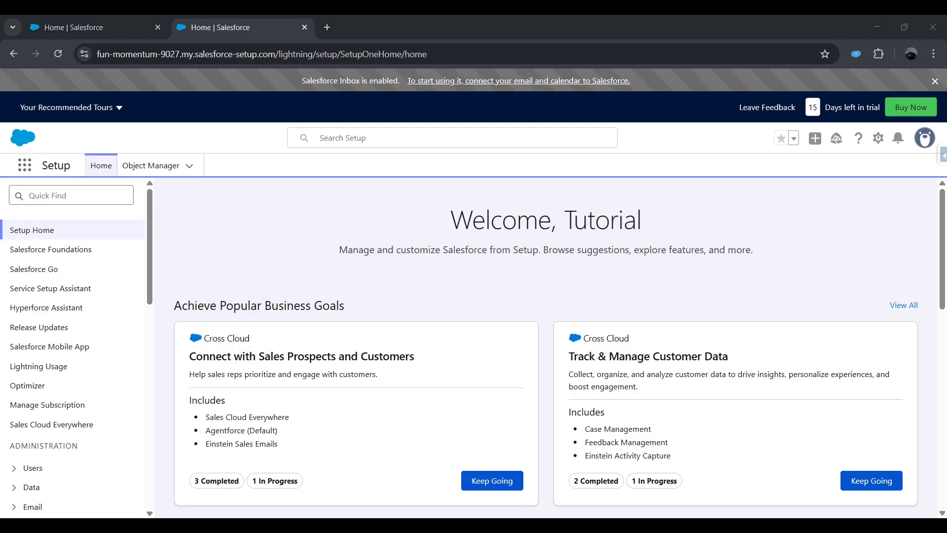
left_click(71, 195)
type("search manager")
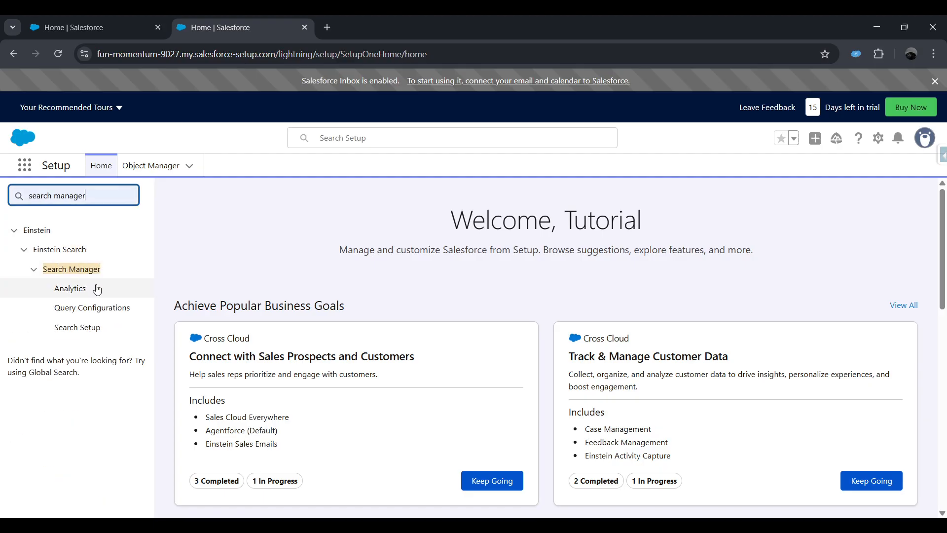
left_click(119, 311)
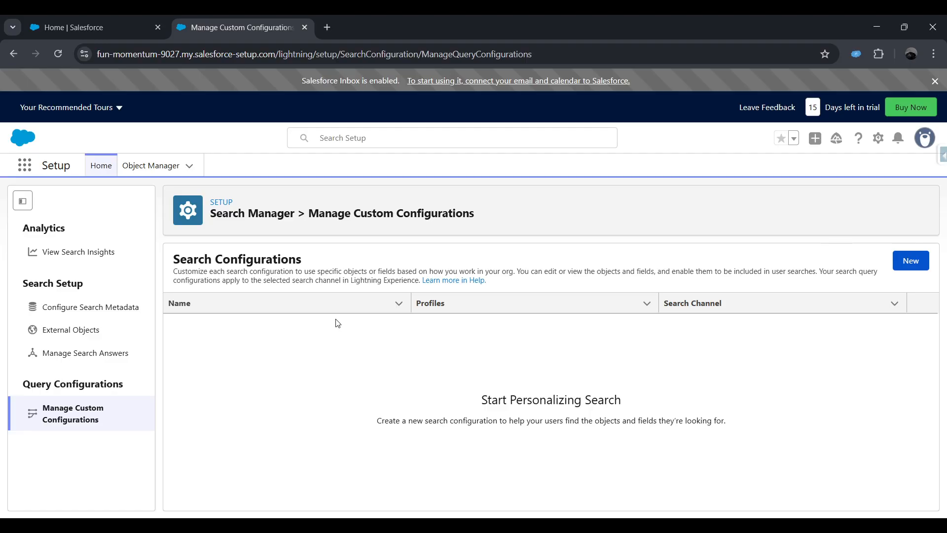
Start a new search query configuration named MyQueryConfigforSales with Einstein Global Search Bar as its search channel.
left_click(911, 259)
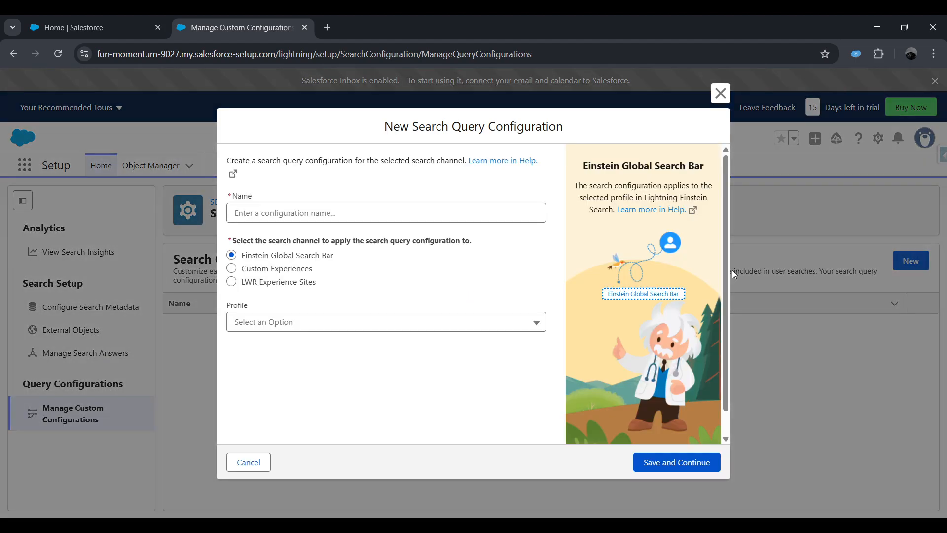
left_click(454, 218)
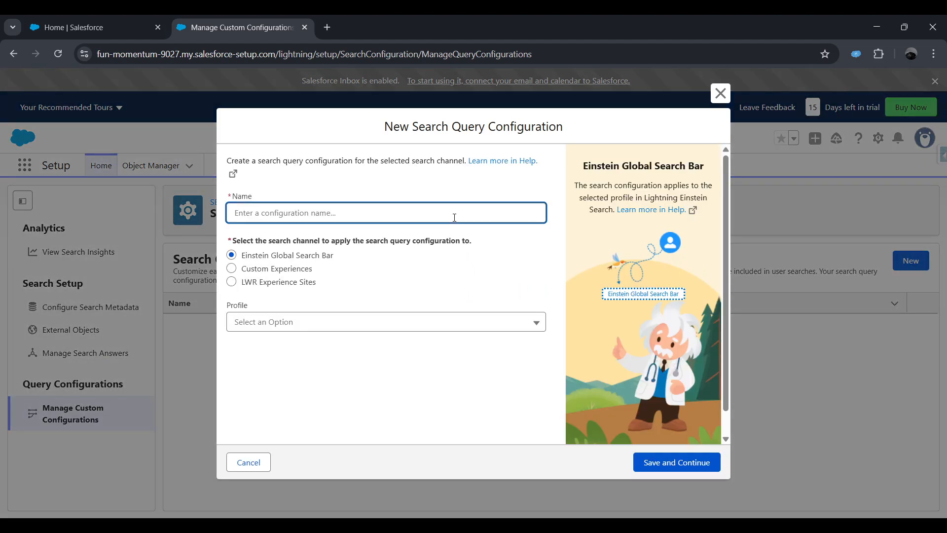
type("MyQueryConfig")
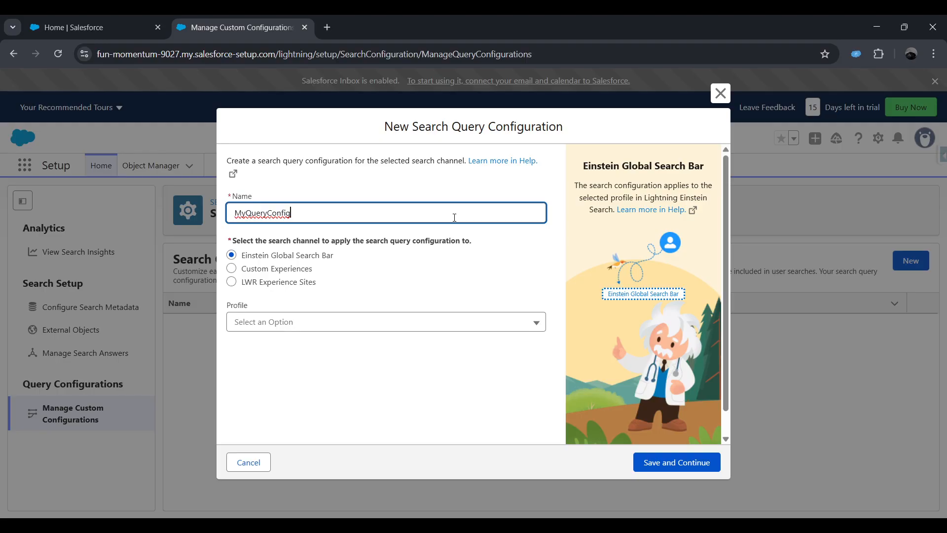
type("forSales")
left_click(424, 244)
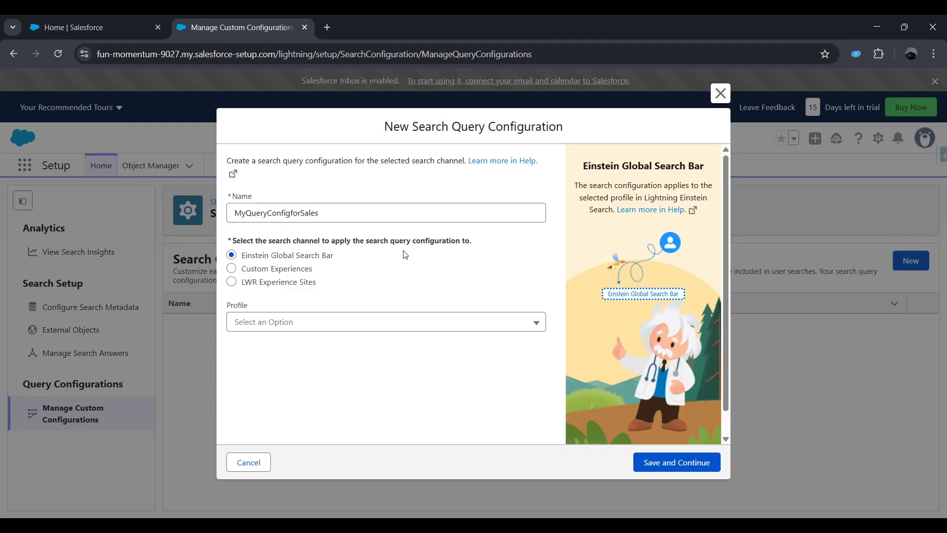
double_click(324, 255)
left_click(325, 261)
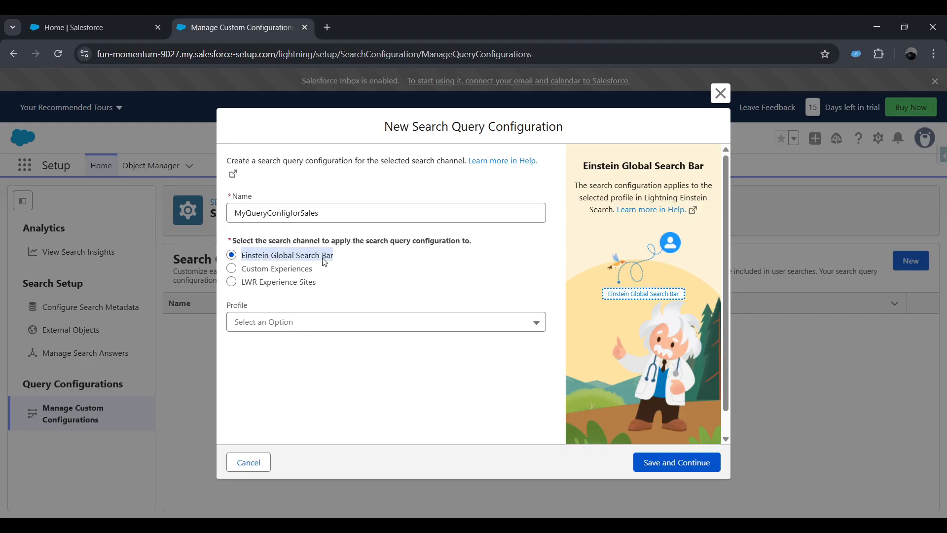
left_click(359, 259)
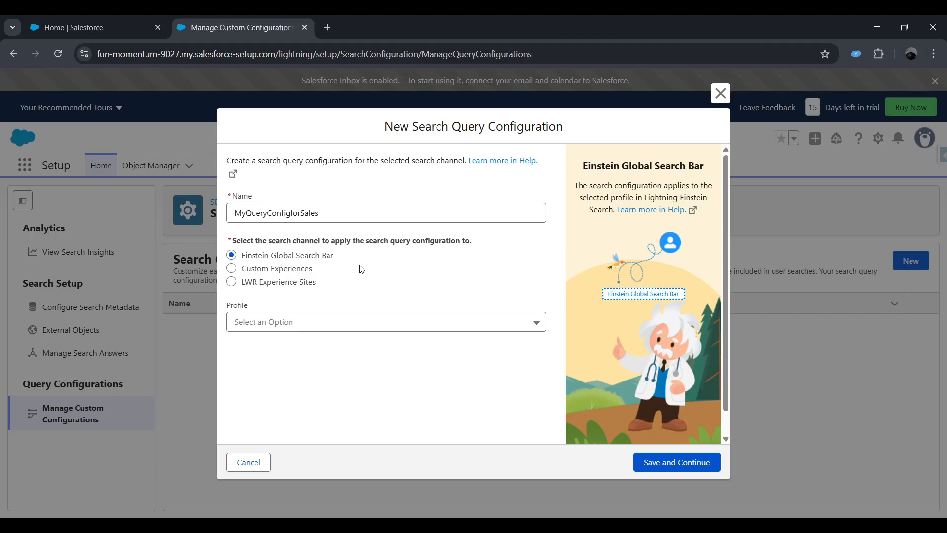
Assign the new query configuration to All Profiles and save it to continue.
left_click(342, 323)
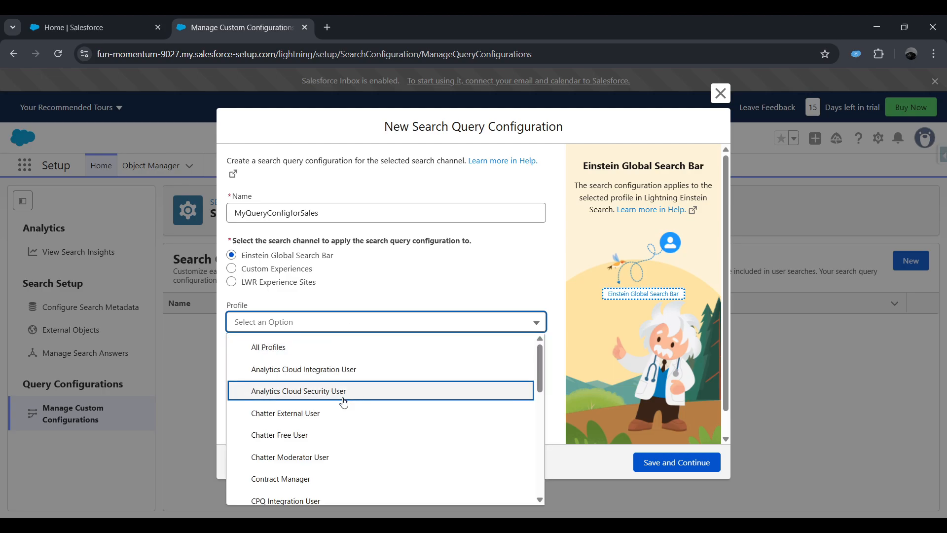
scroll(349, 427, "down", 10)
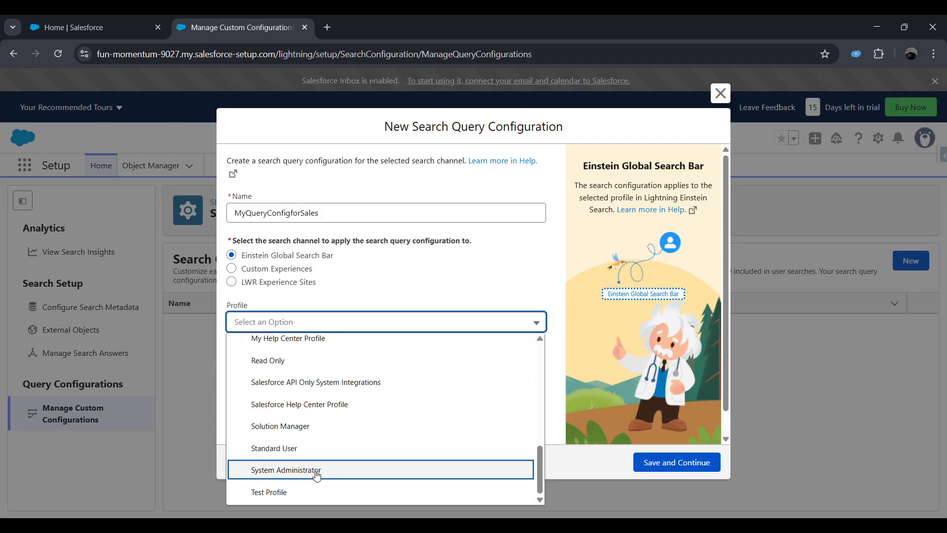
scroll(318, 471, "up", 10)
left_click(317, 340)
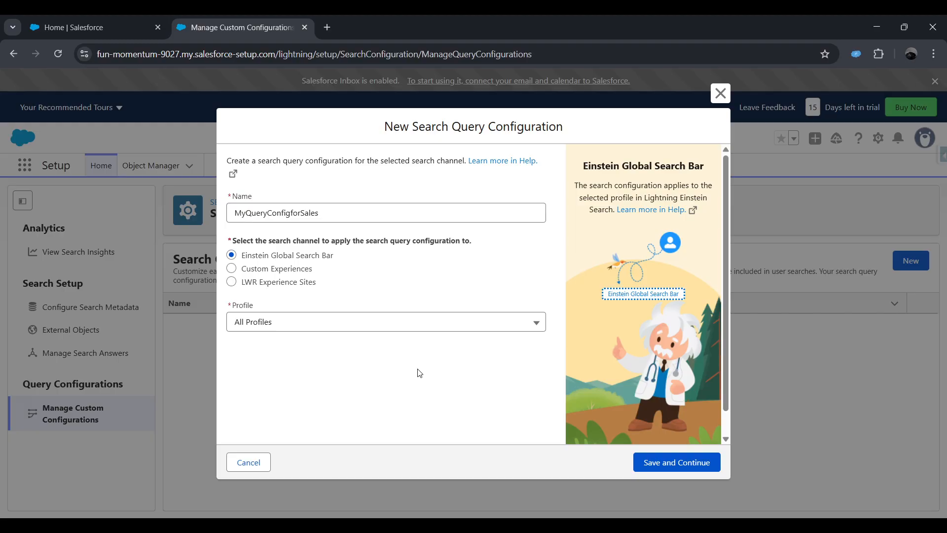
left_click(653, 464)
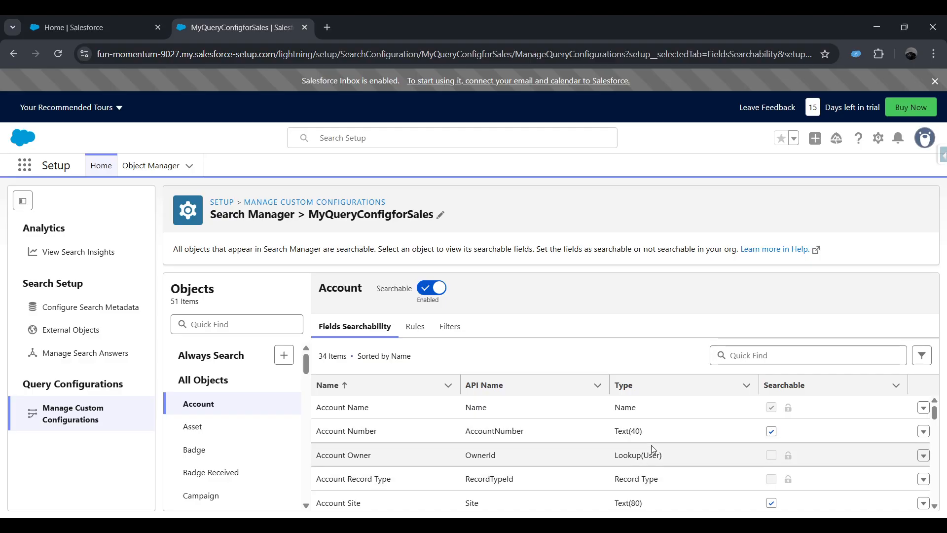
Make the Account object's Account Source and Customer Tier fields searchable and save the changes.
scroll(652, 449, "down", 2)
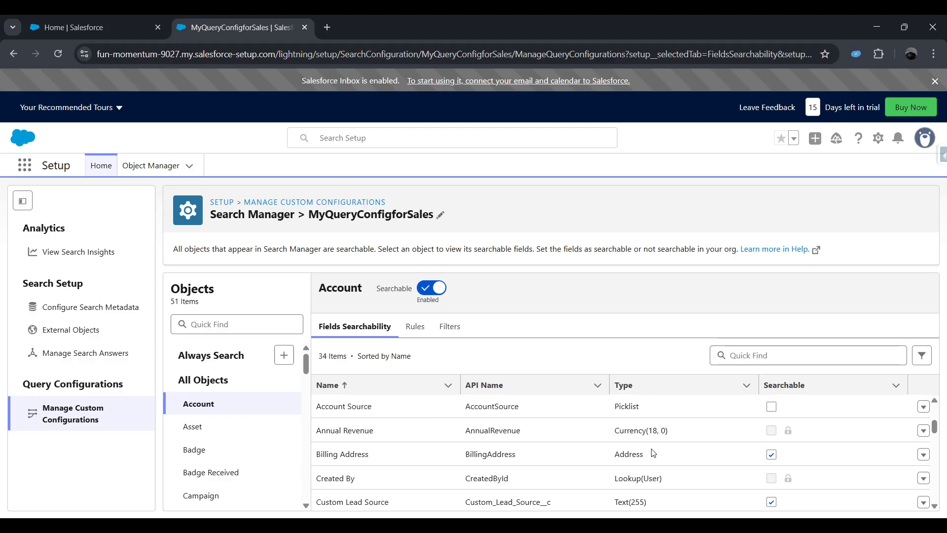
scroll(653, 451, "up", 2)
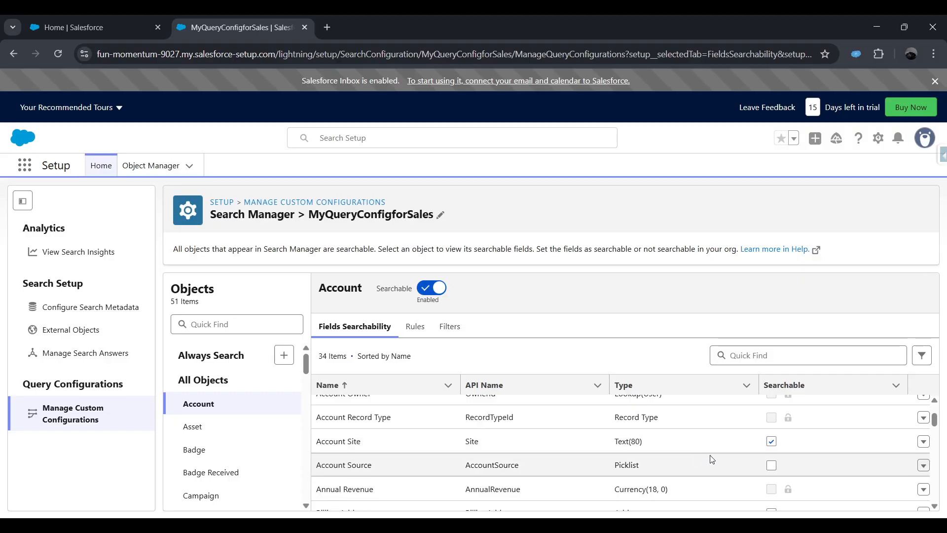
left_click(771, 466)
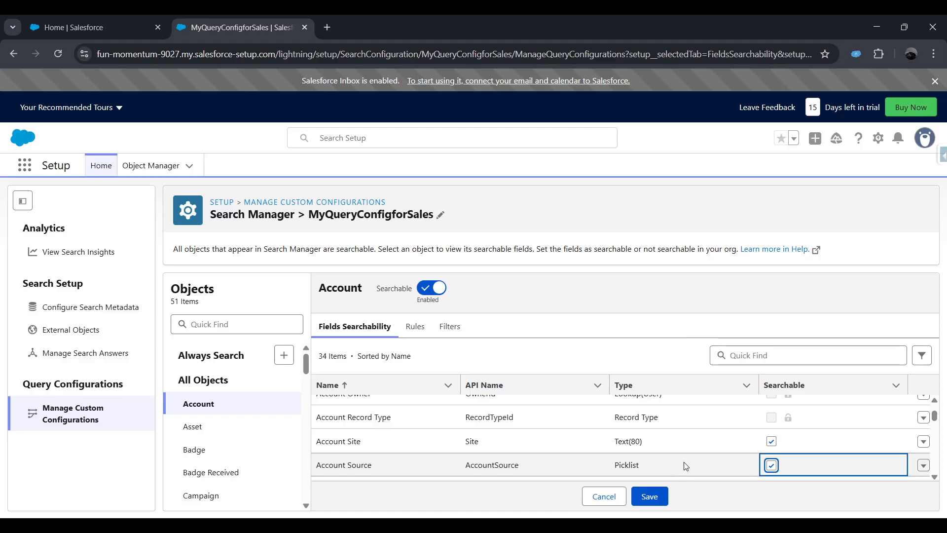
scroll(700, 459, "down", 5)
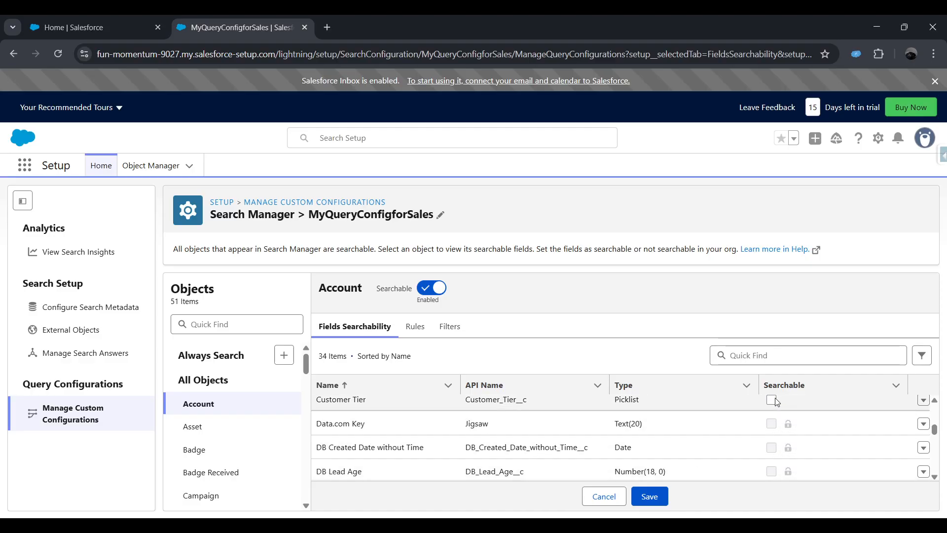
left_click(772, 400)
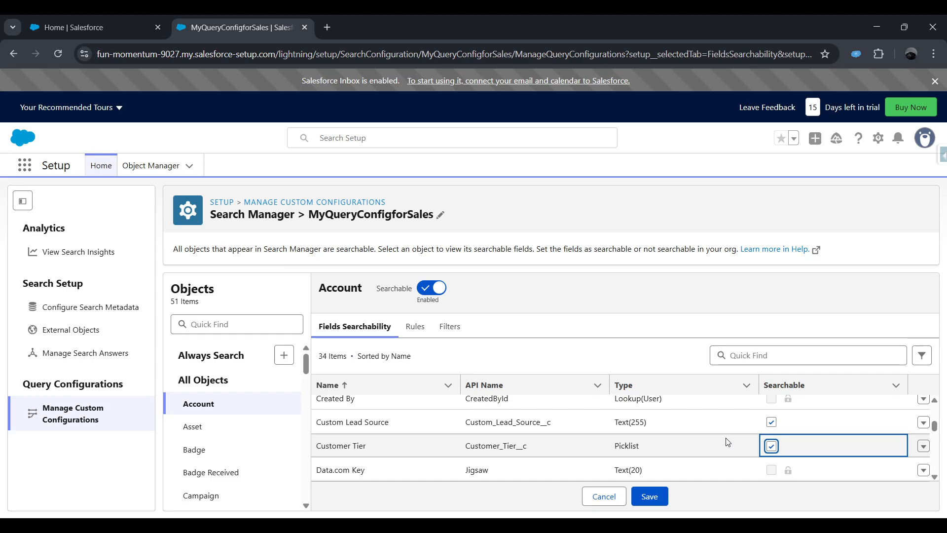
scroll(727, 442, "up", 5)
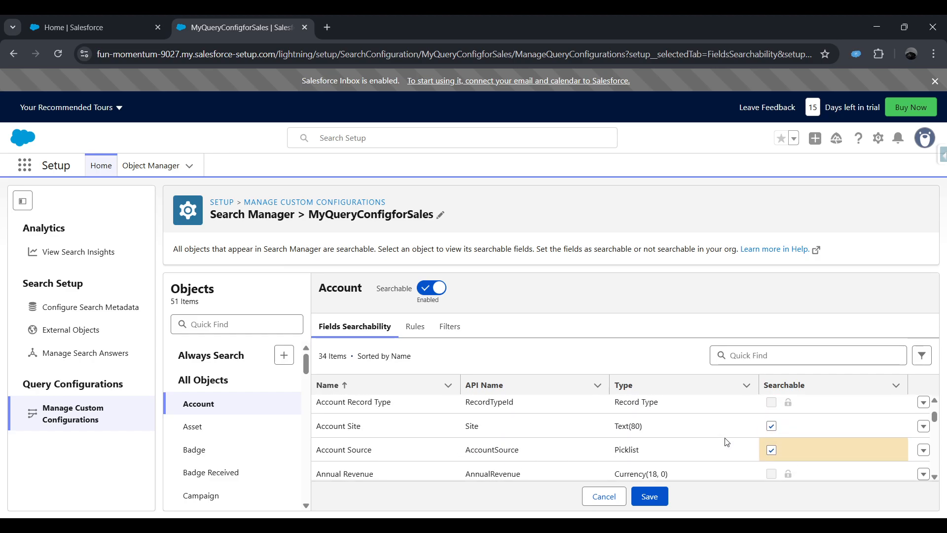
scroll(727, 442, "down", 3)
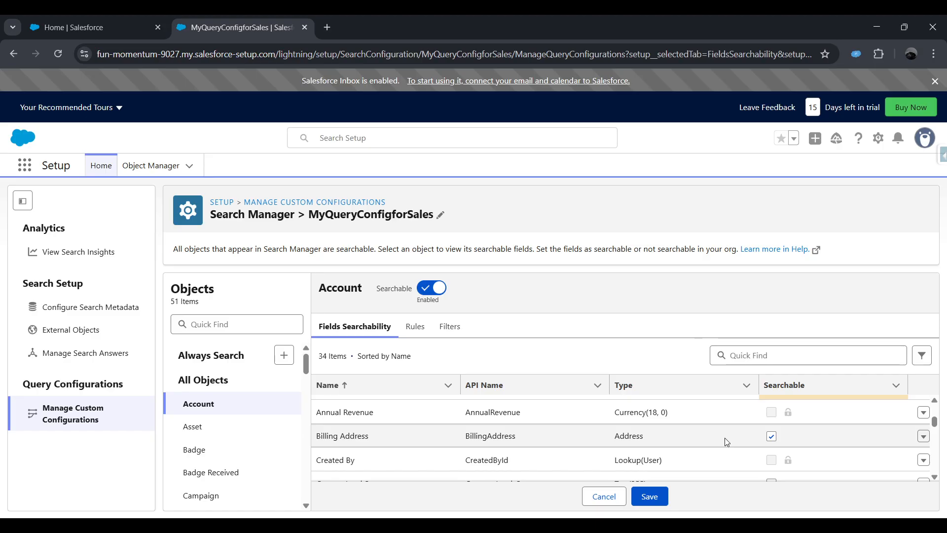
scroll(727, 442, "up", 3)
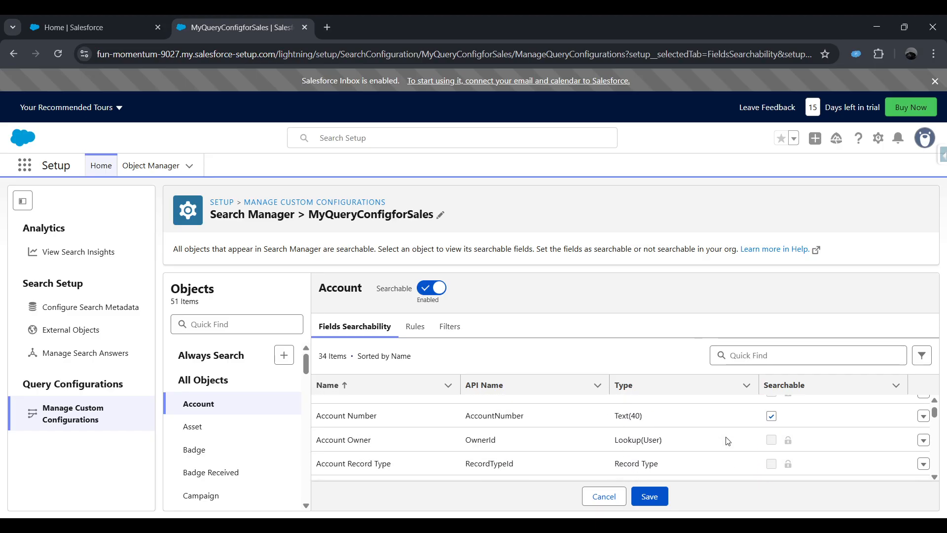
scroll(727, 442, "down", 2)
left_click(649, 496)
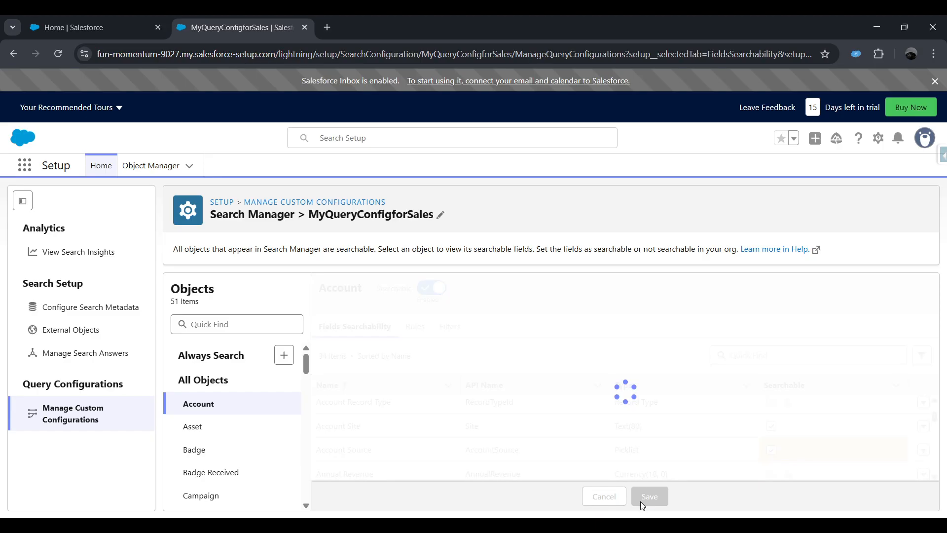